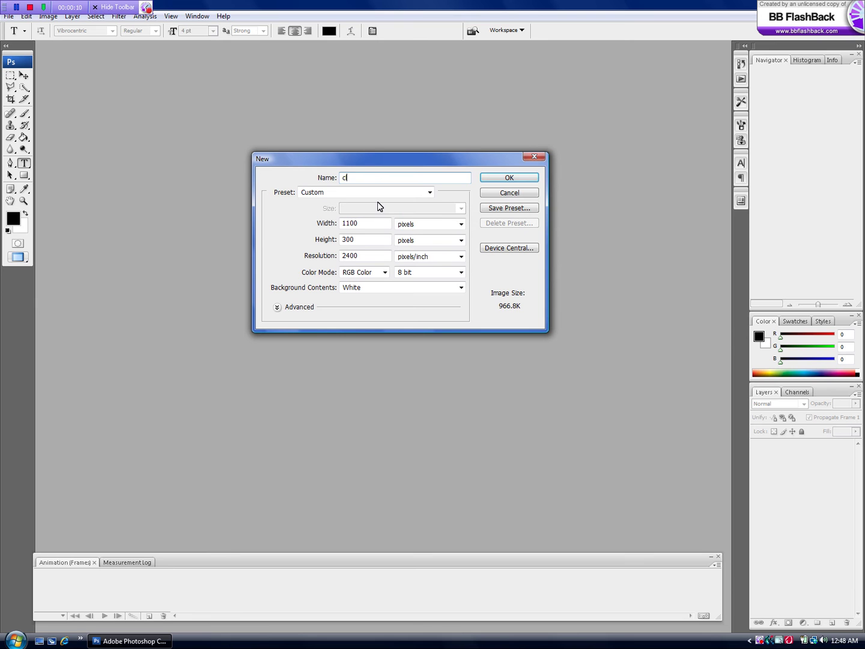
# Create a document named clouds, 1100 by 300 pixels at 2400 pixels/inch, in 8-bit RGB Color with a white background
pyautogui.click(360, 223)
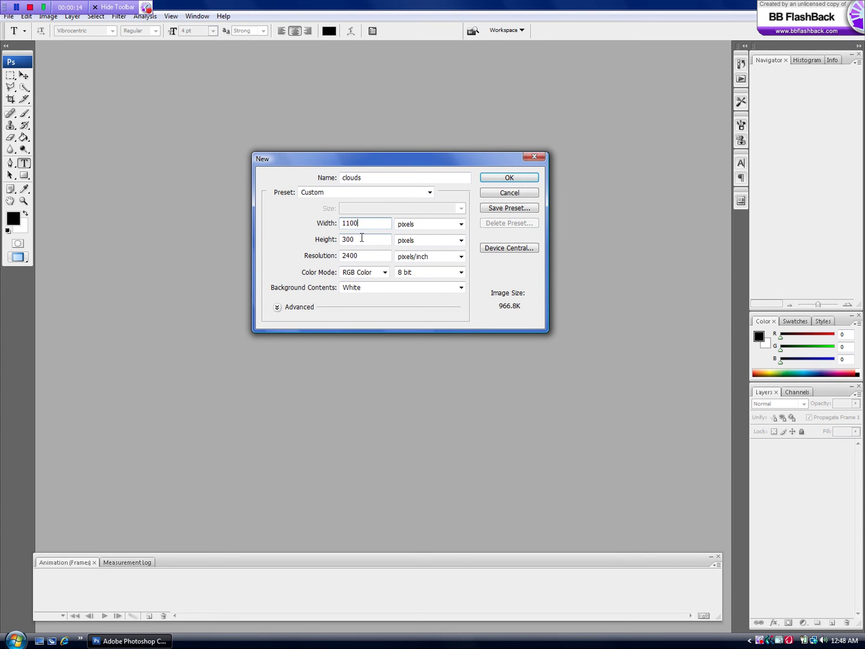
pyautogui.click(359, 238)
pyautogui.click(444, 277)
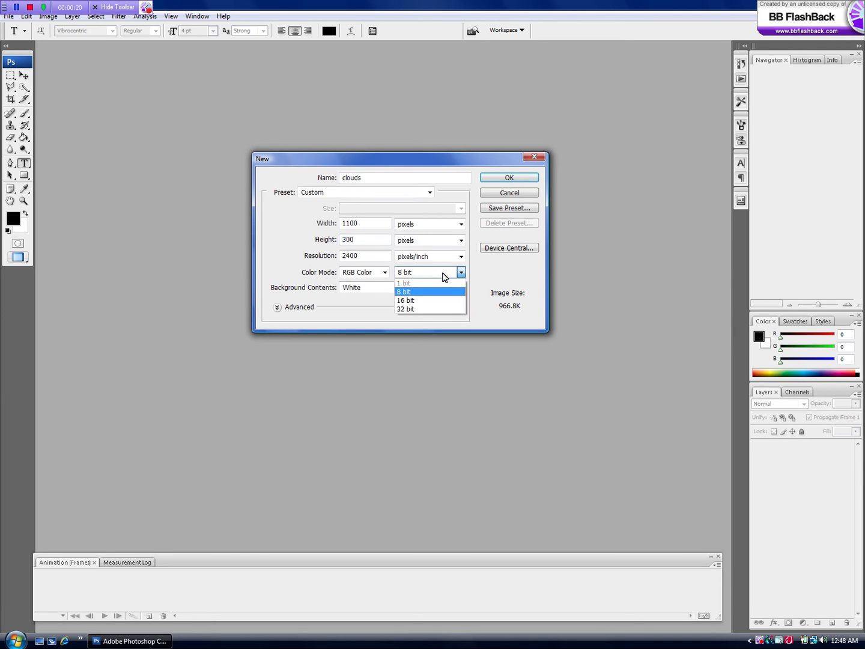
pyautogui.click(444, 276)
pyautogui.click(399, 286)
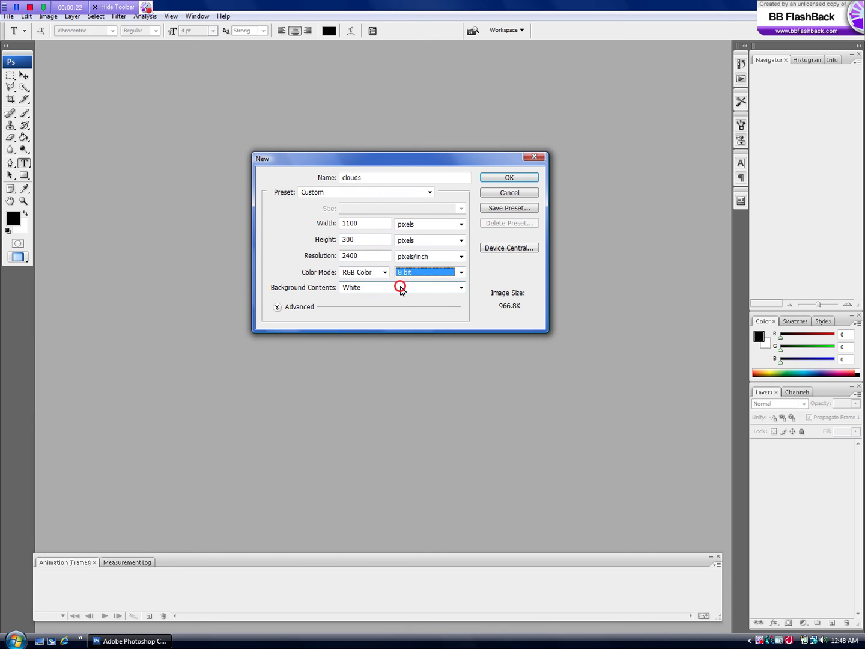
pyautogui.click(402, 290)
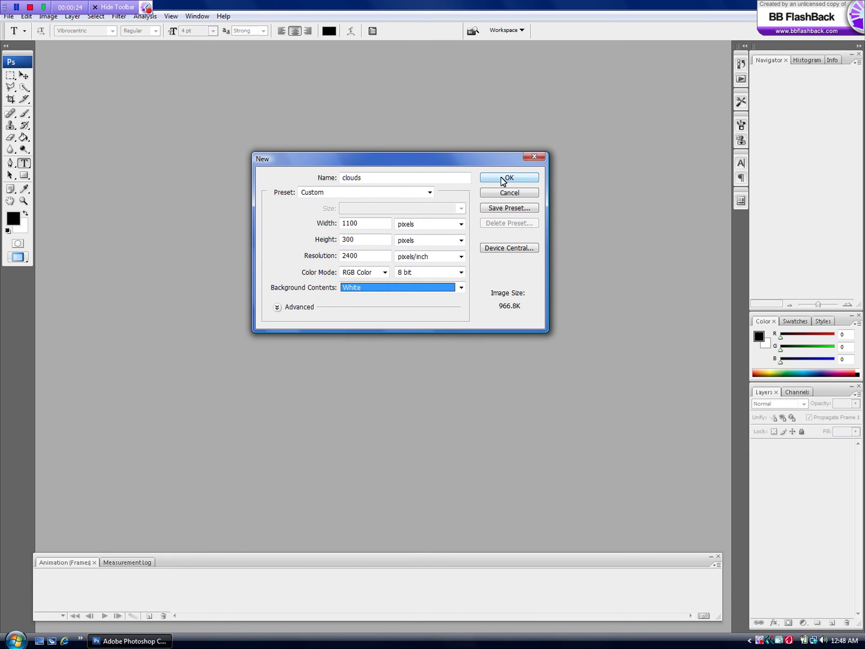
pyautogui.click(503, 179)
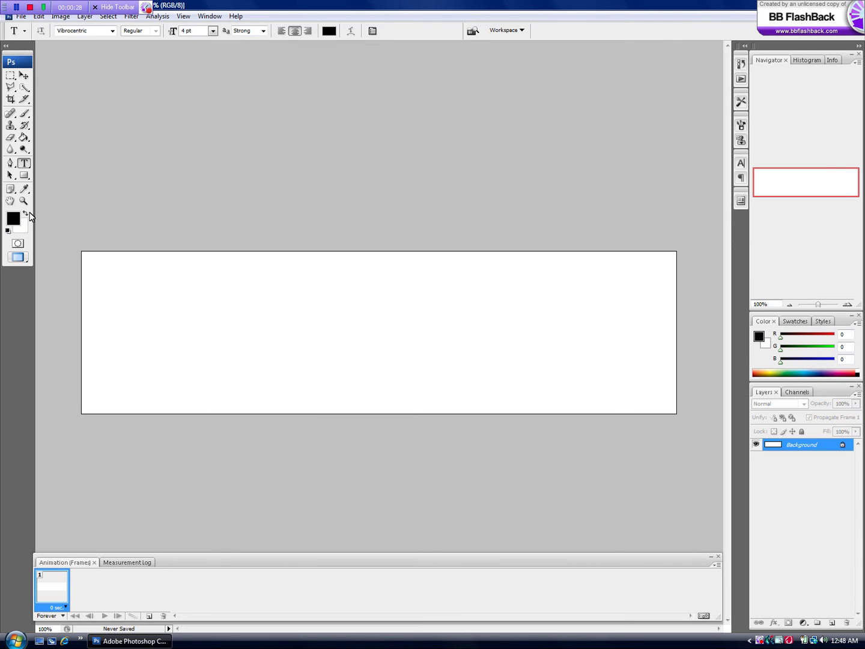
# Render a Clouds filter on the background with black as foreground and white as background color
pyautogui.click(24, 214)
pyautogui.click(24, 214)
pyautogui.click(130, 16)
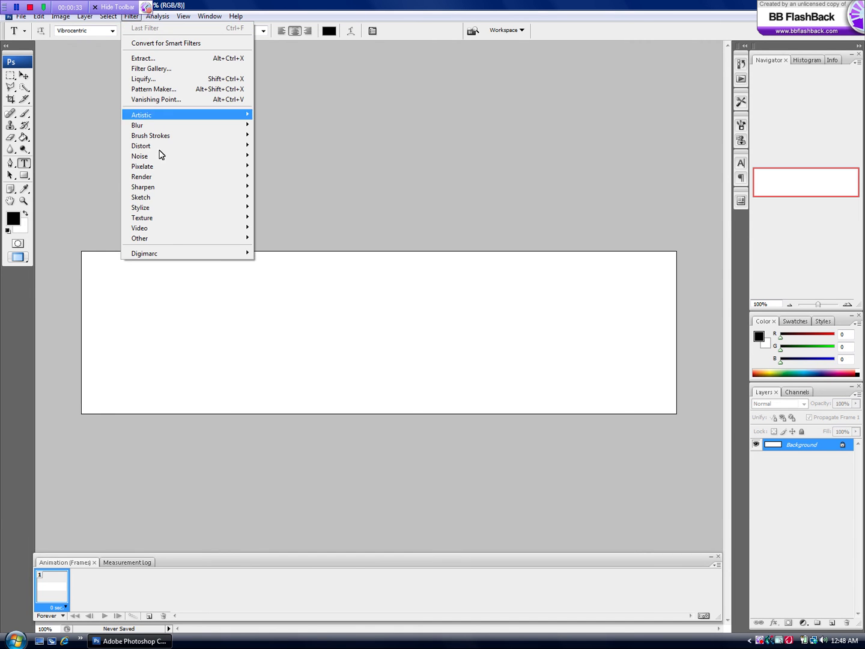
pyautogui.moveTo(166, 177)
pyautogui.click(290, 176)
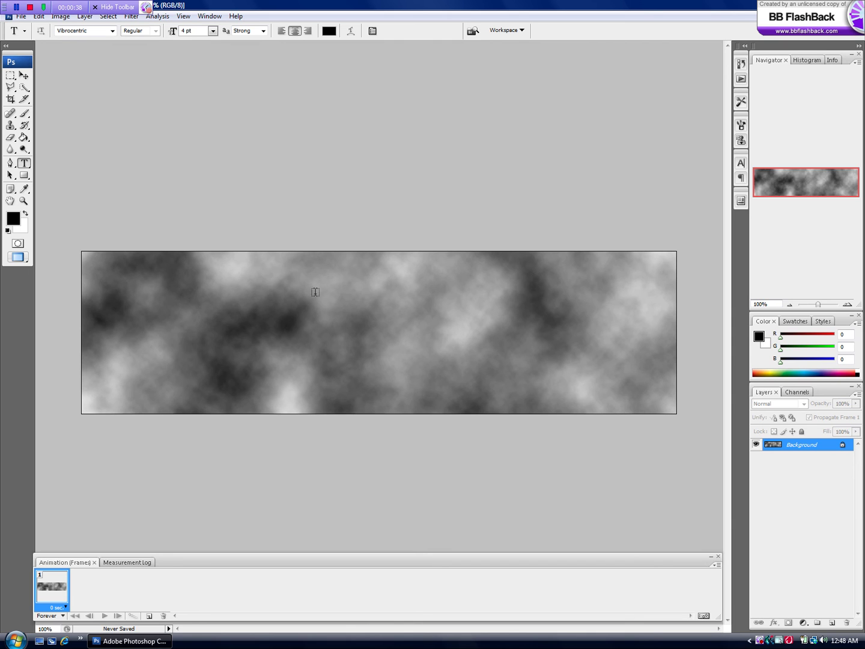
# Apply the Difference Clouds filter to the background and repeat it eight more times
pyautogui.click(131, 18)
pyautogui.click(189, 176)
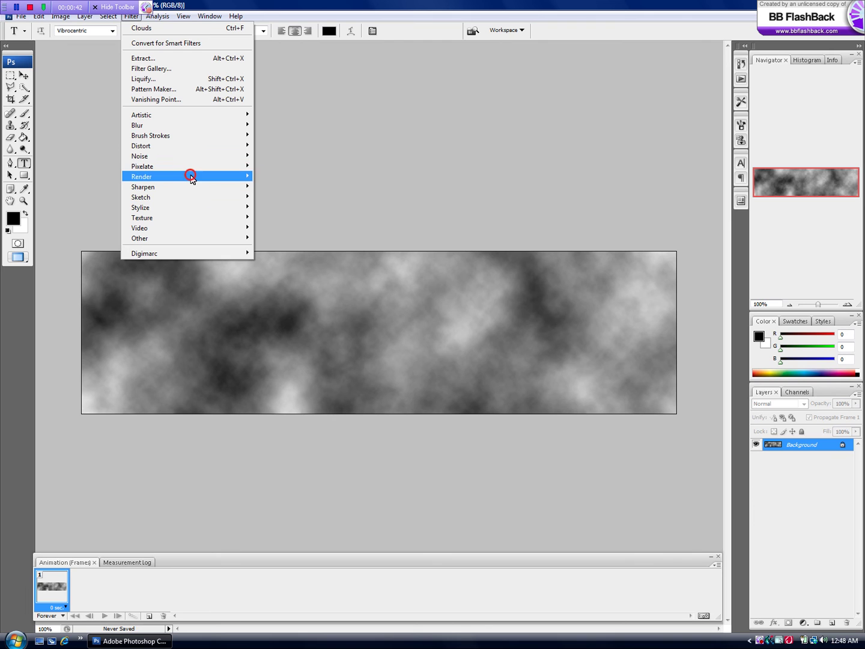
pyautogui.click(290, 187)
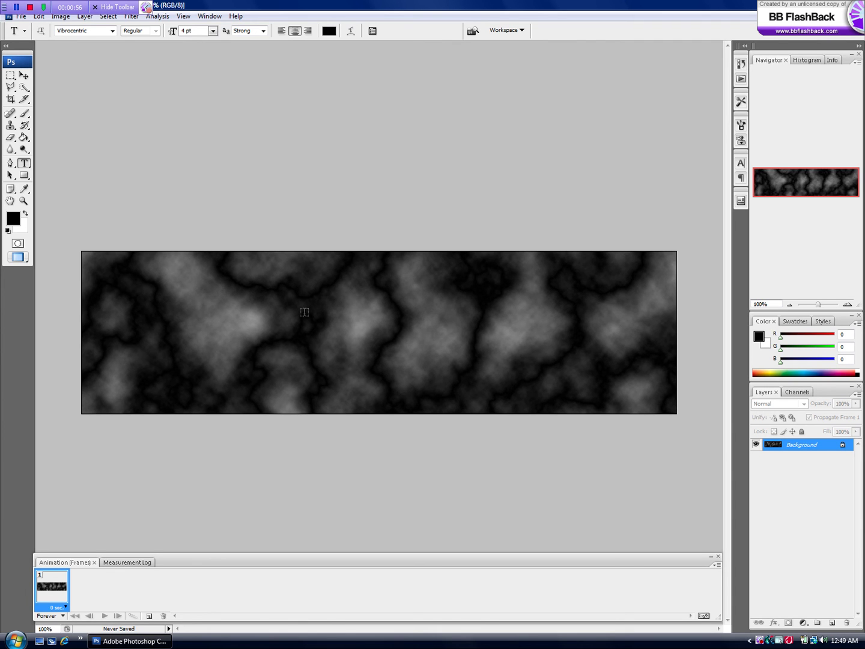
pyautogui.hotkey('ctrl', 'f')
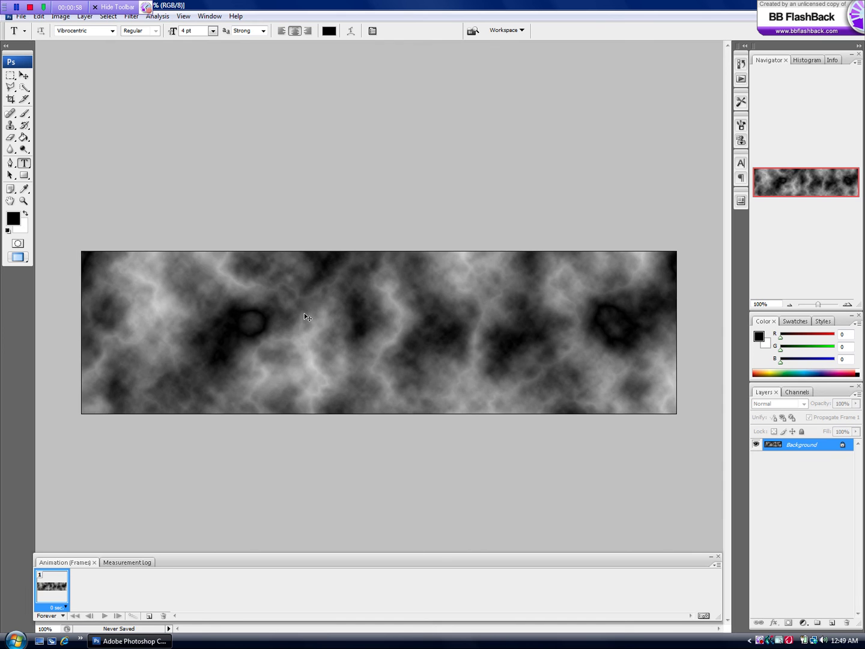
pyautogui.hotkey('ctrl', 'f')
pyautogui.hotkey('ctrl', 'f')
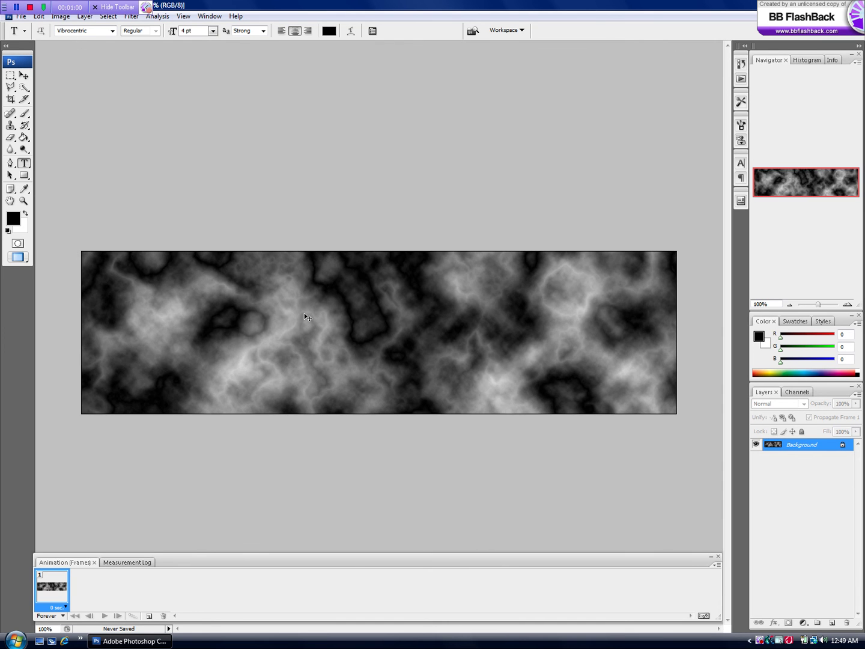
pyautogui.hotkey('ctrl', 'f')
pyautogui.hotkey('ctrl', 'f')
pyautogui.hotkey('ctrl', 'f')
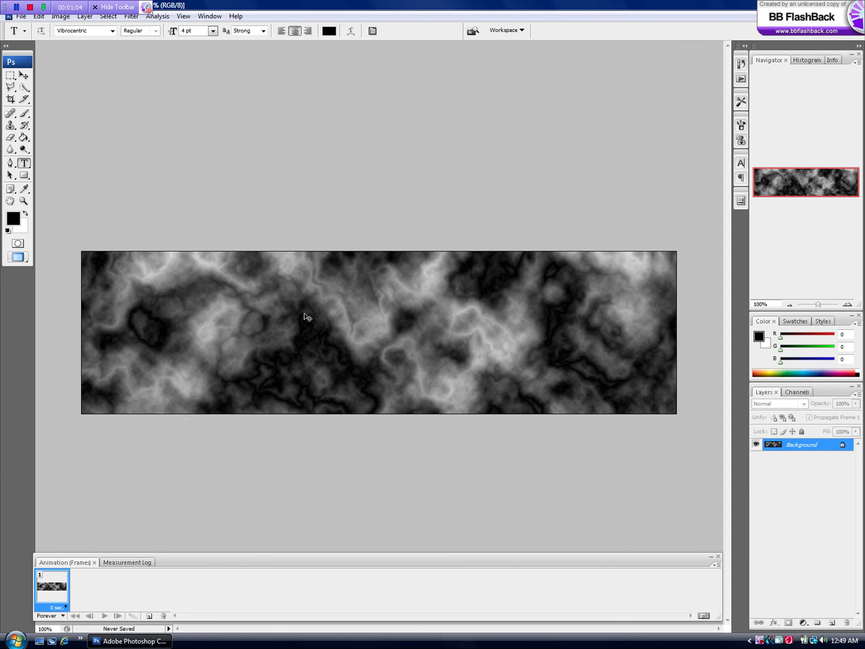
pyautogui.hotkey('ctrl', 'f')
pyautogui.hotkey('ctrl', 'f')
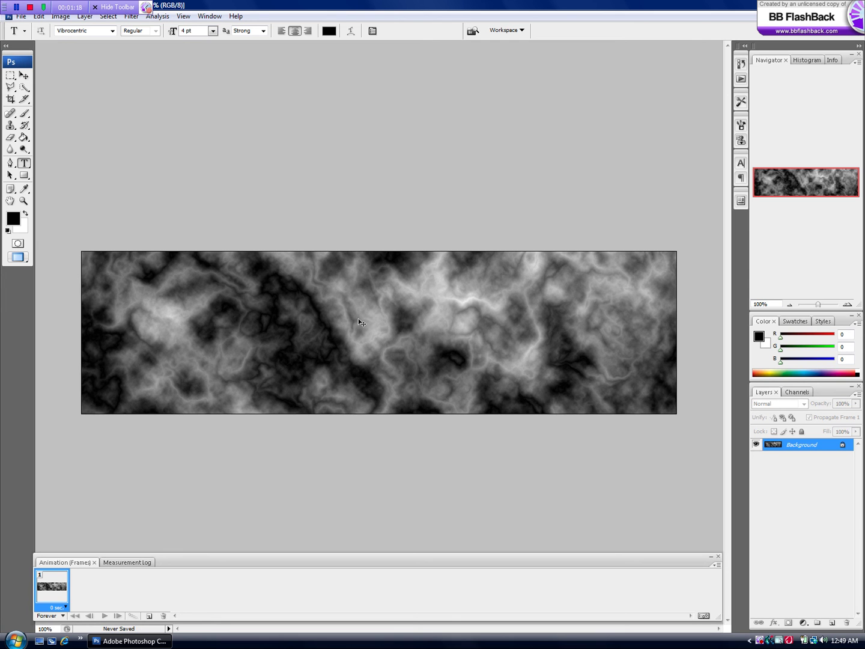
# Invert the cloud image and darken it with Levels by setting the midtone input level to 0.60
pyautogui.hotkey('ctrl', 'i')
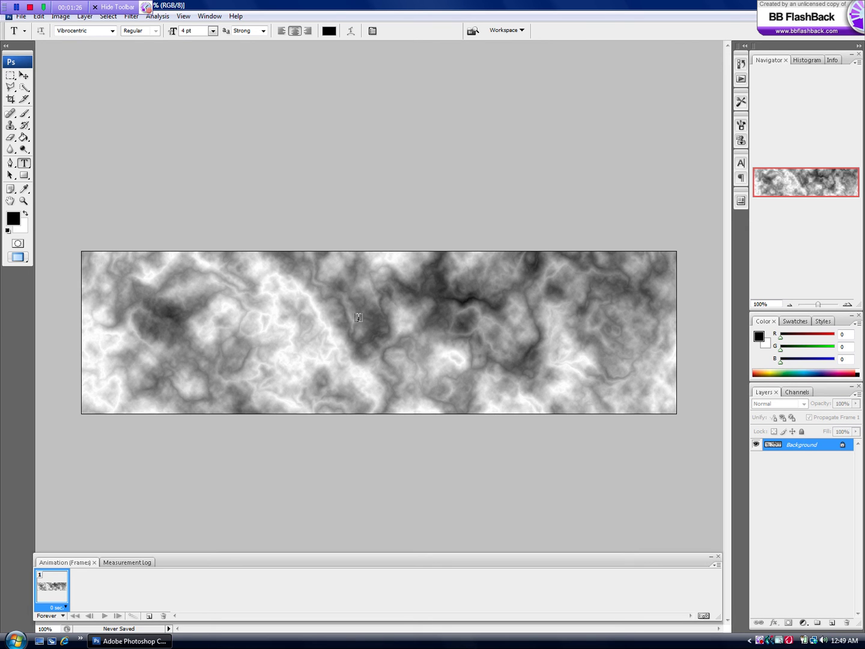
pyautogui.hotkey('ctrl', 'l')
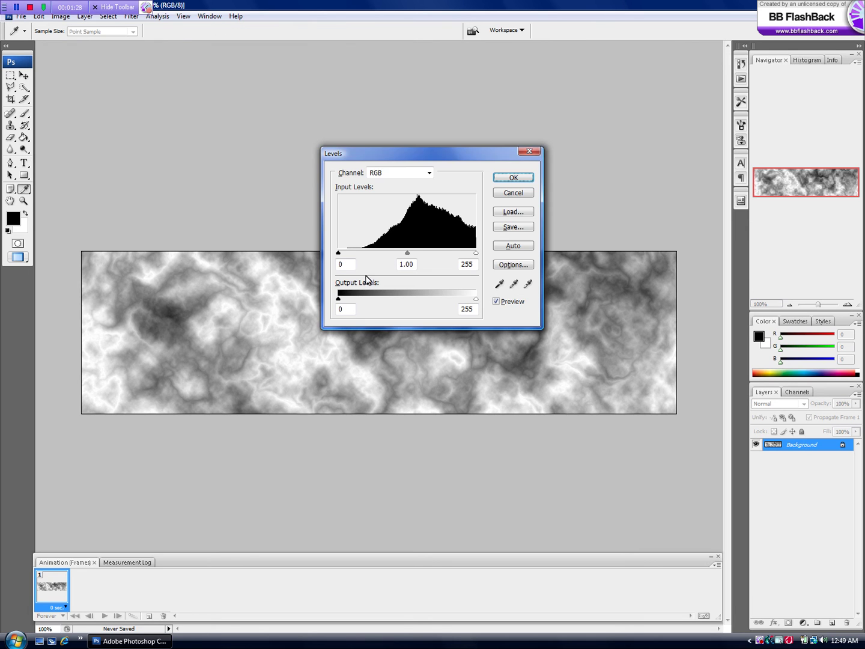
pyautogui.click(407, 253)
pyautogui.moveTo(407, 254); pyautogui.dragTo(426, 256)
pyautogui.moveTo(372, 262); pyautogui.dragTo(430, 255)
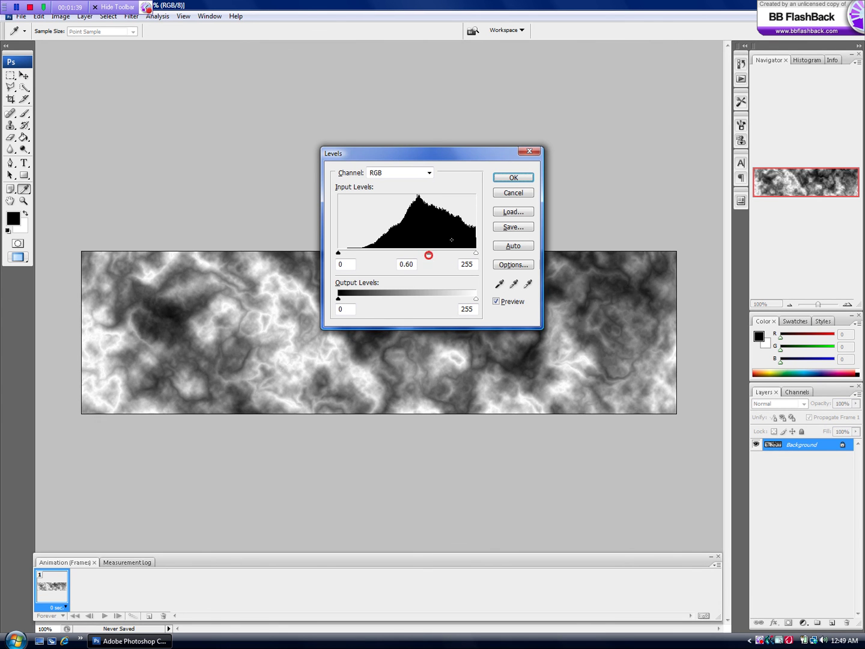
pyautogui.click(527, 177)
pyautogui.press('t')
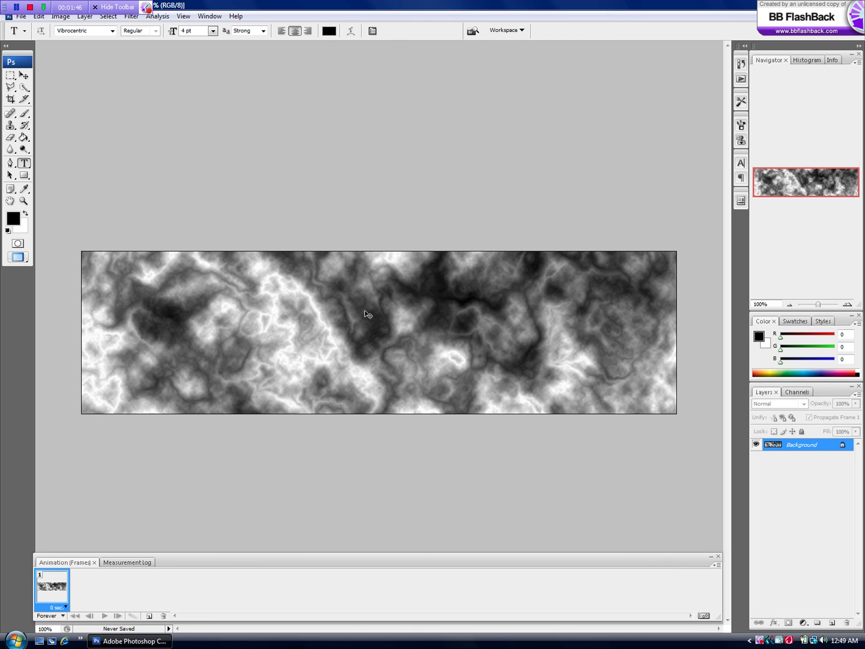
# Start a Color Balance adjustment and set the shadows' color levels to 80, 0 and -70
pyautogui.hotkey('ctrl', 'b')
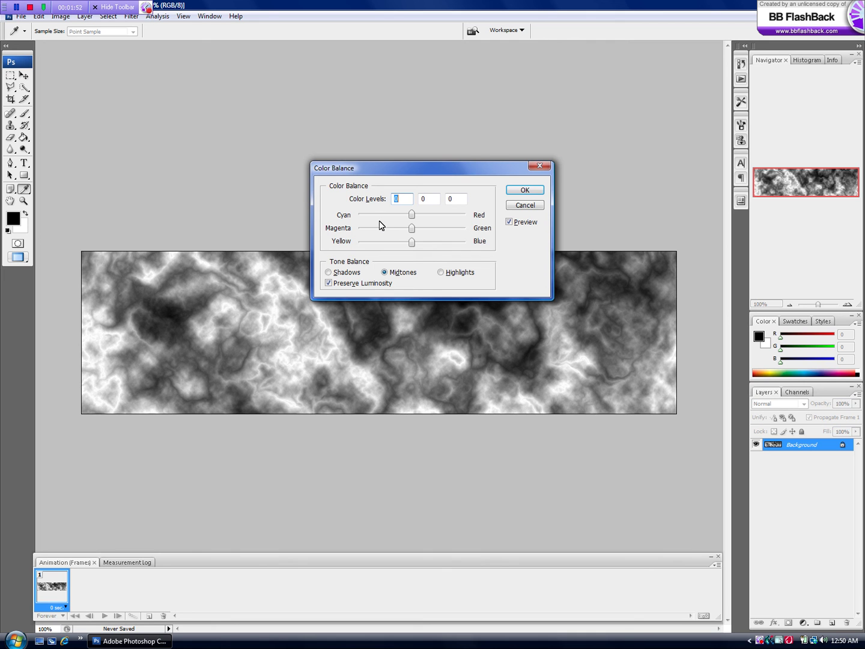
pyautogui.click(352, 274)
pyautogui.click(400, 198)
pyautogui.write('80')
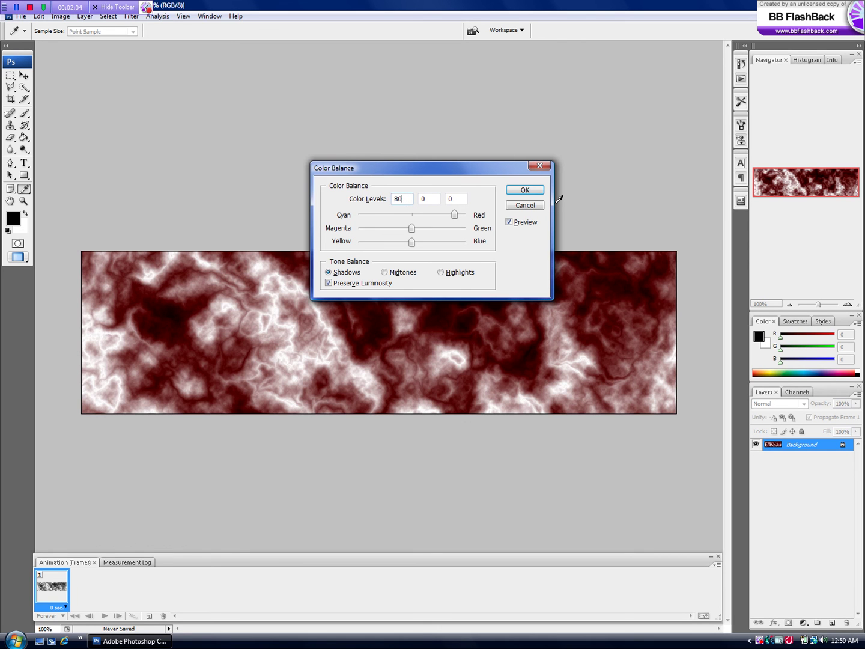
pyautogui.press('Tab')
pyautogui.press('Tab')
pyautogui.write('-70')
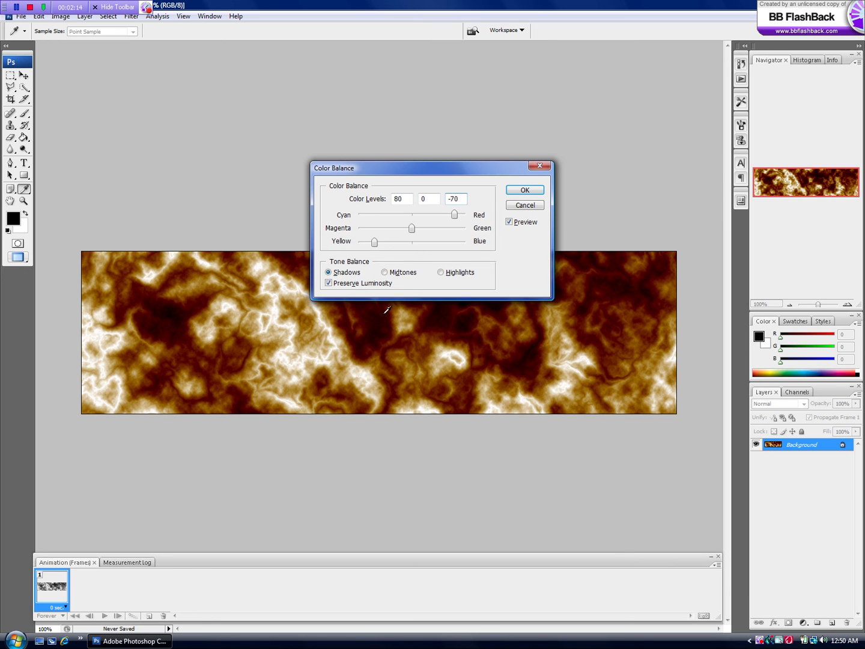
# Set the midtones' color levels to 70, 0 and -60, and change the yellow–blue level to -20
pyautogui.click(385, 273)
pyautogui.click(400, 198)
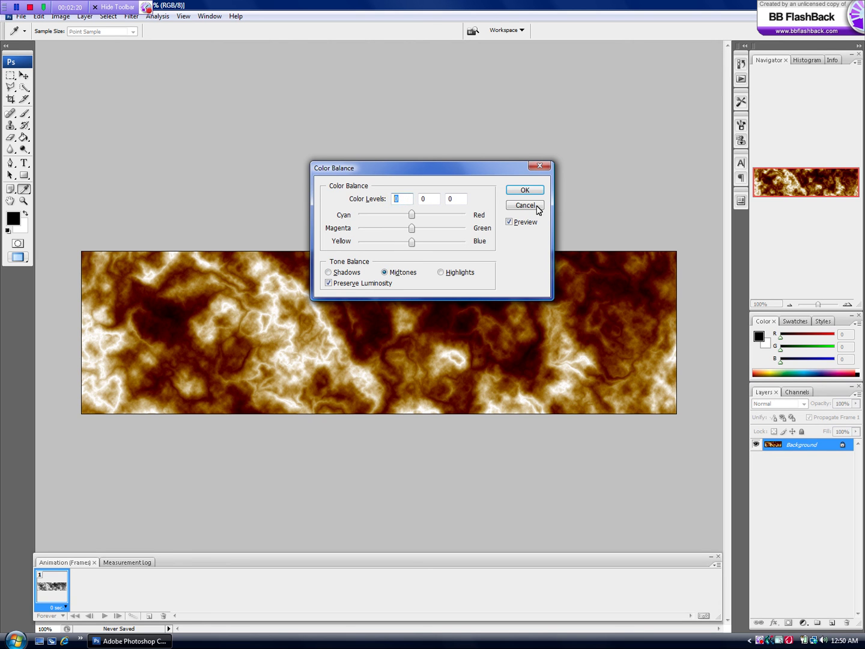
pyautogui.write('70')
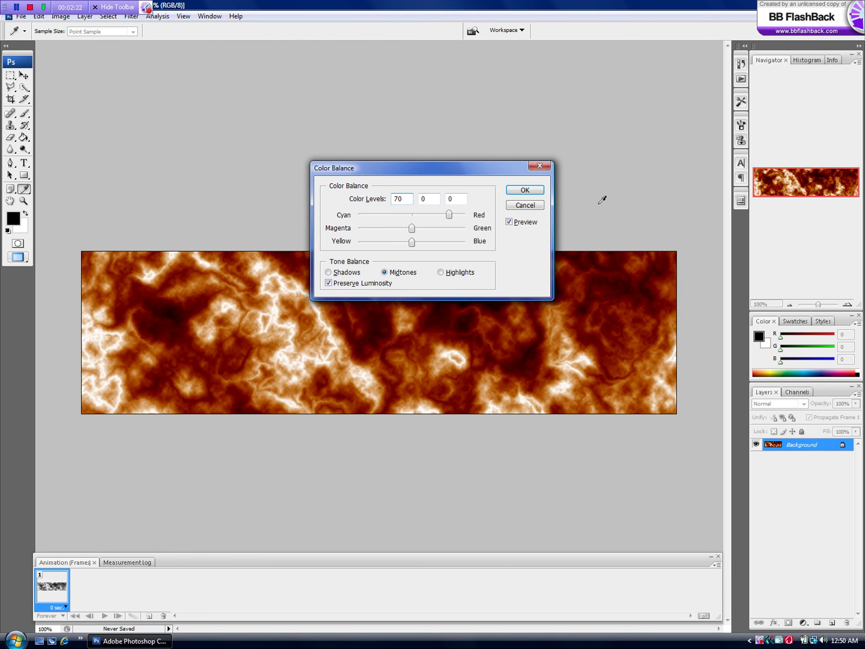
pyautogui.press('Tab')
pyautogui.press('Tab')
pyautogui.write('-60')
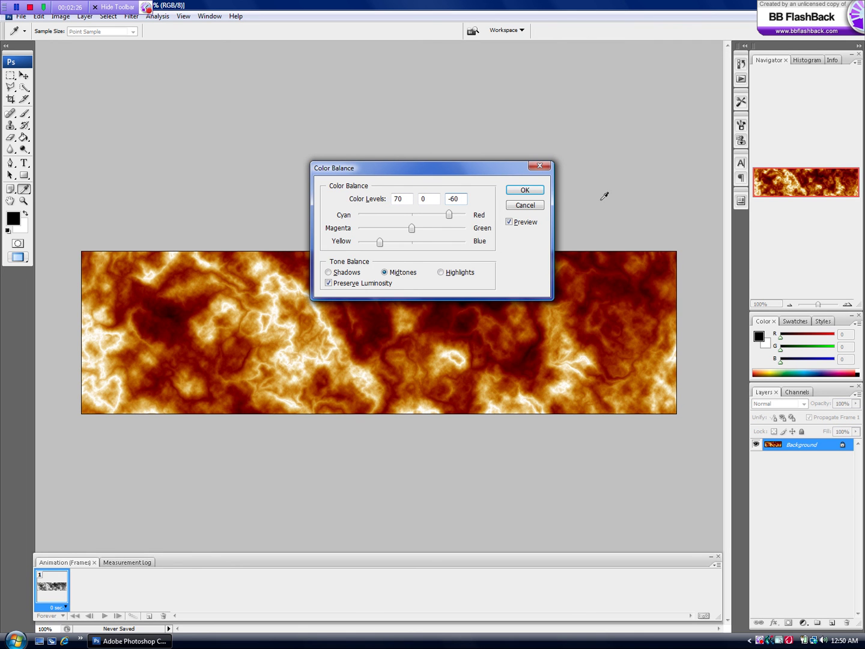
pyautogui.click(459, 199)
# Set the highlights' color levels to 70, 0 and -80, and return the yellow–blue level to 0
pyautogui.click(444, 274)
pyautogui.click(397, 198)
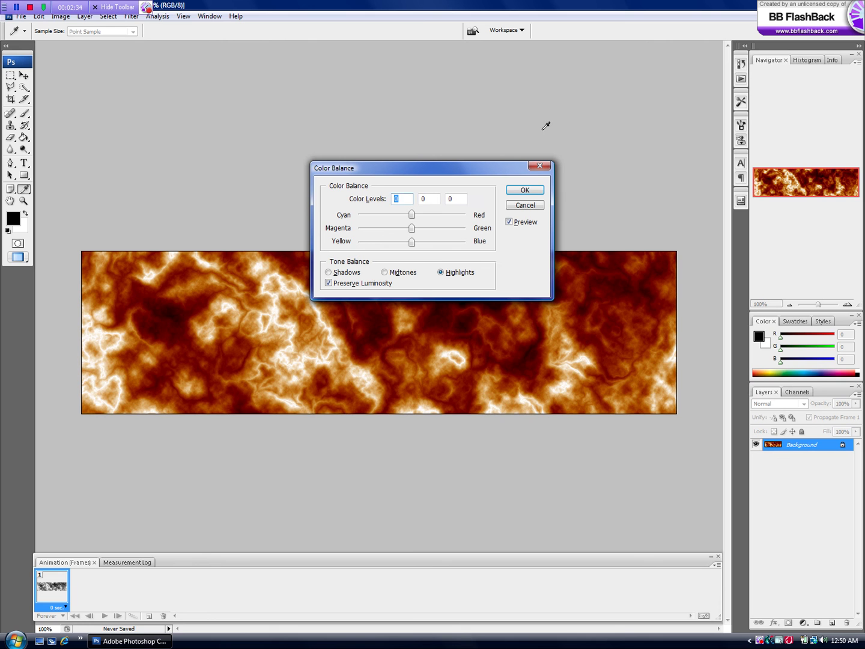
pyautogui.write('70')
pyautogui.press('Tab')
pyautogui.write('-')
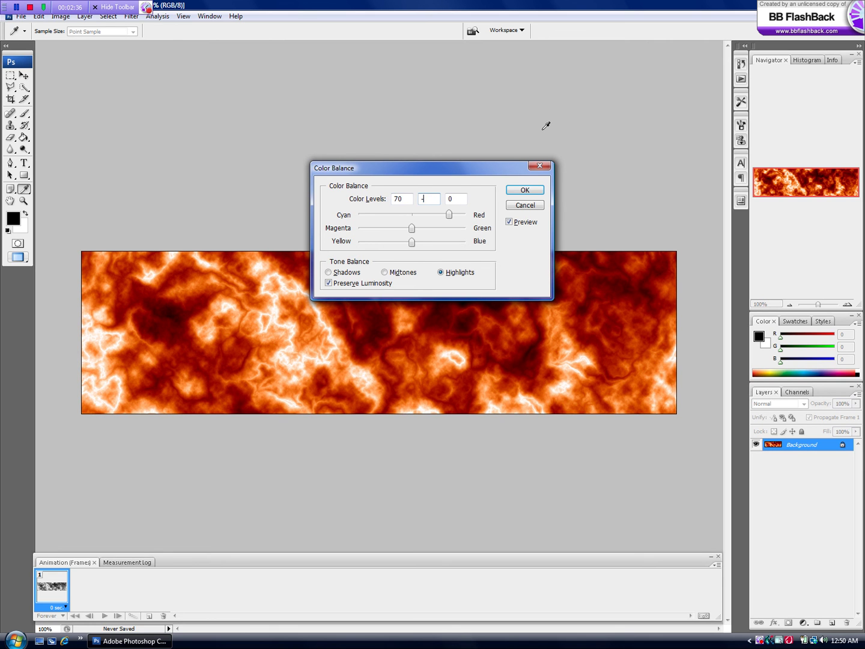
pyautogui.write('0')
pyautogui.press('Tab')
pyautogui.write('-80')
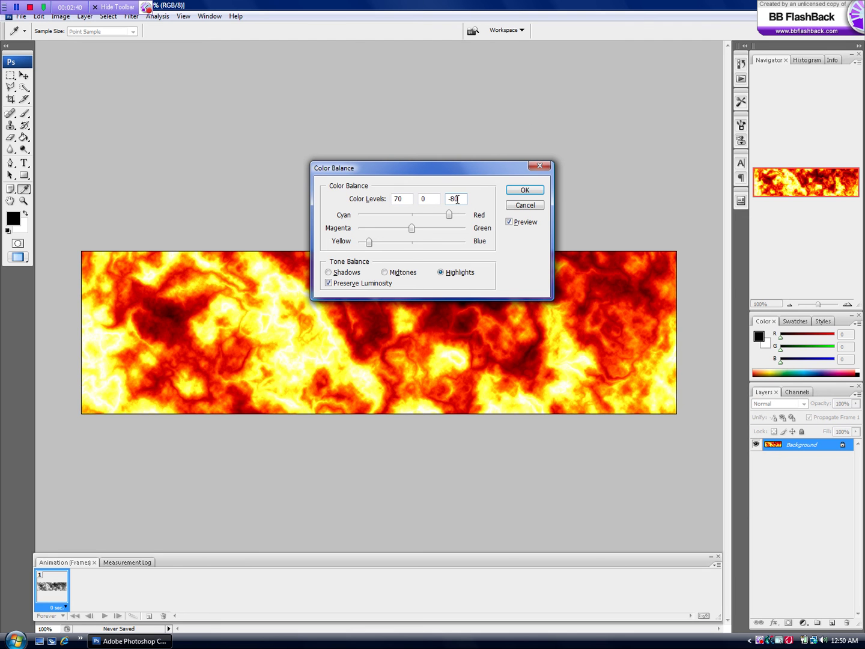
pyautogui.moveTo(457, 199); pyautogui.dragTo(439, 199)
pyautogui.write('0')
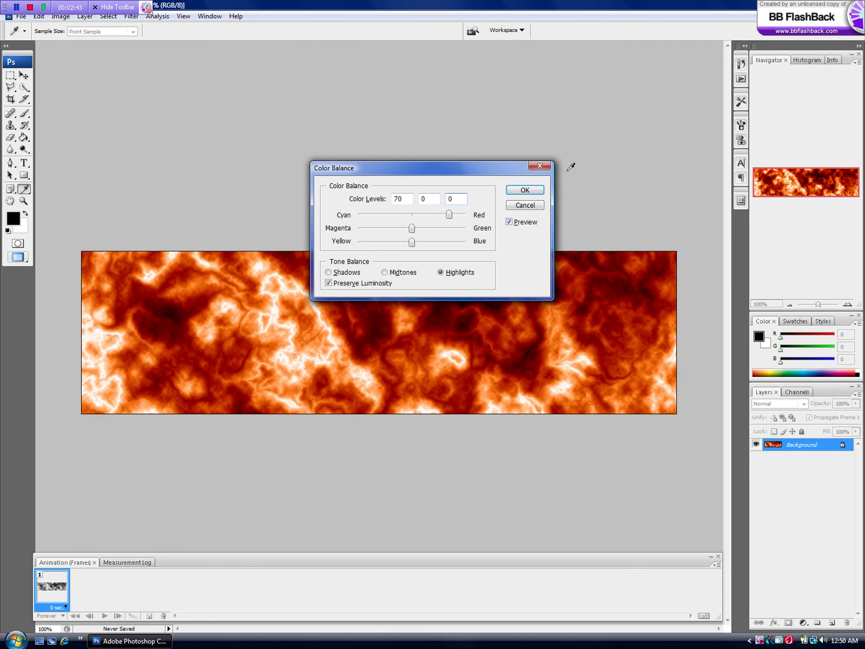
# Readjust the midtones' color balance to about -72 cyan–red, +39 magenta–green and -82 yellow–blue
pyautogui.click(393, 272)
pyautogui.click(459, 198)
pyautogui.moveTo(407, 199); pyautogui.dragTo(396, 203)
pyautogui.click(370, 229)
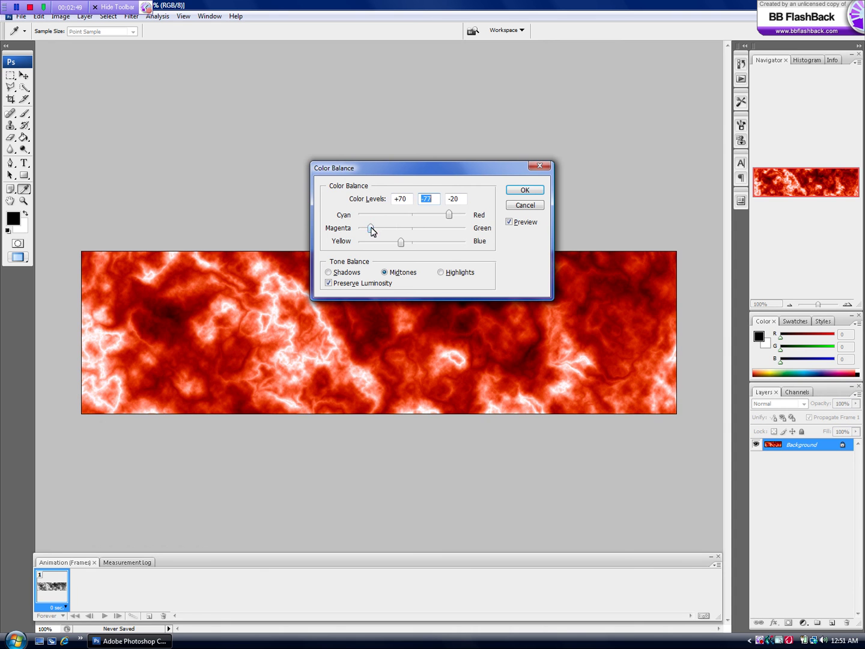
pyautogui.click(373, 214)
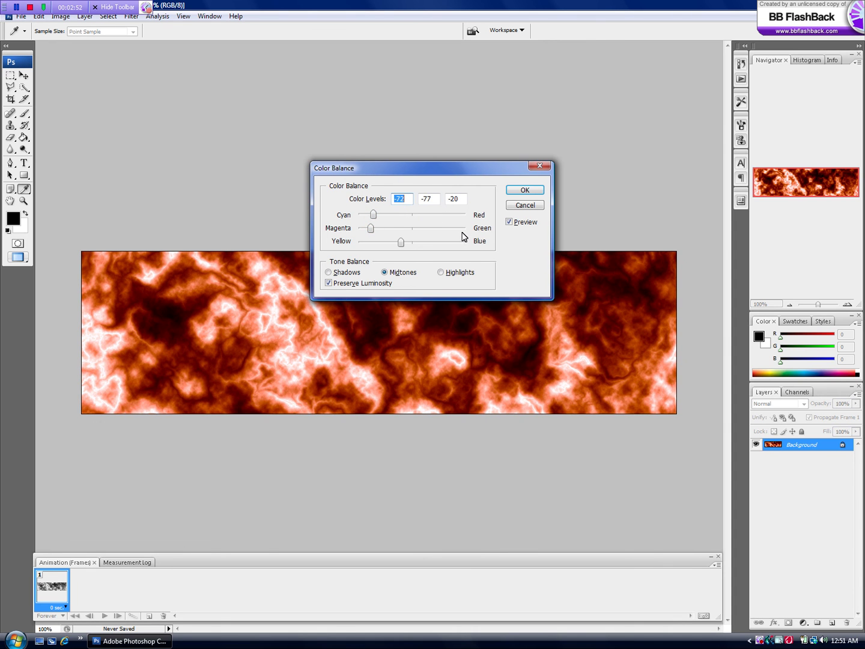
pyautogui.click(460, 228)
pyautogui.click(371, 229)
pyautogui.click(433, 228)
pyautogui.click(366, 242)
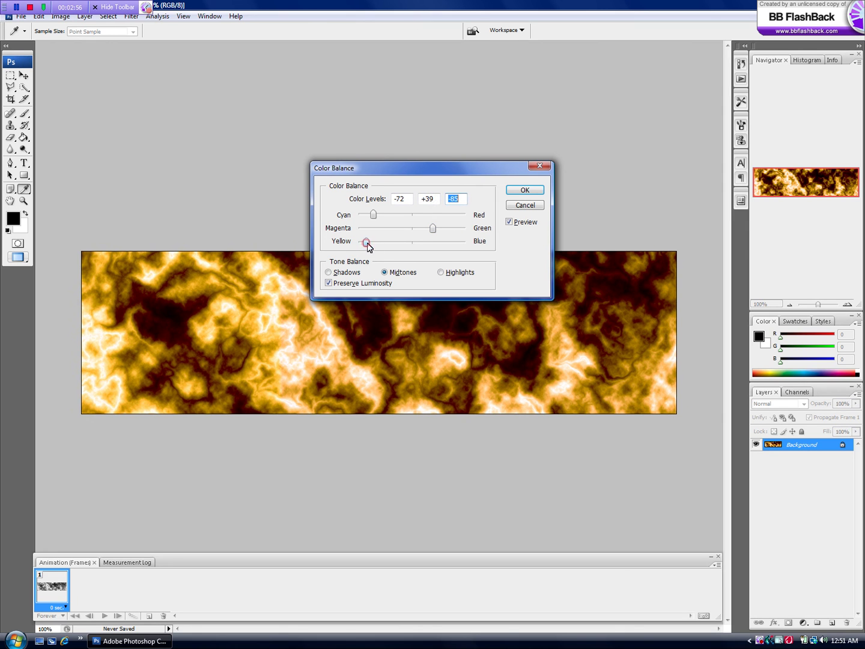
pyautogui.click(455, 242)
pyautogui.click(369, 241)
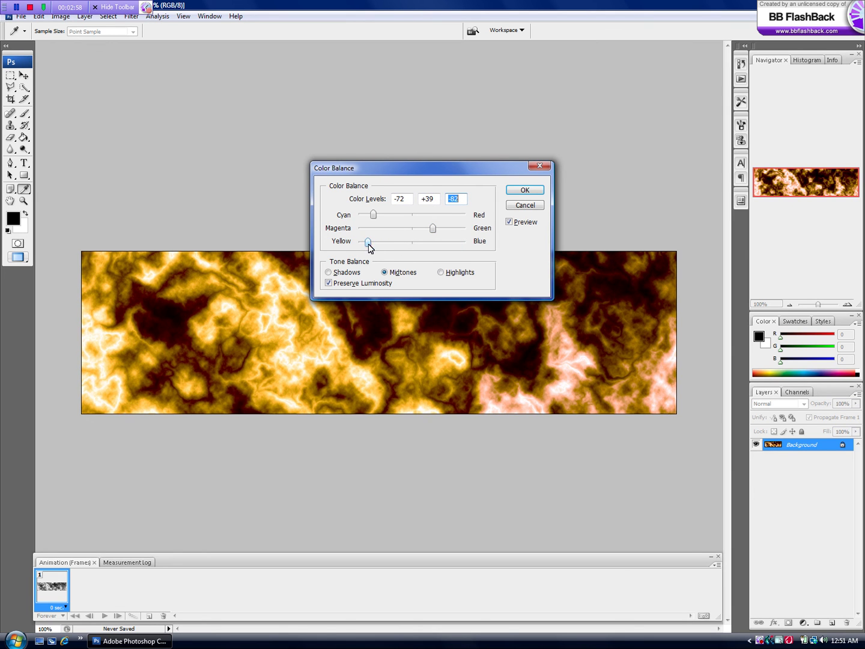
# Adjust the shadows' color balance to about +97 cyan–red and -57 magenta–green
pyautogui.click(357, 273)
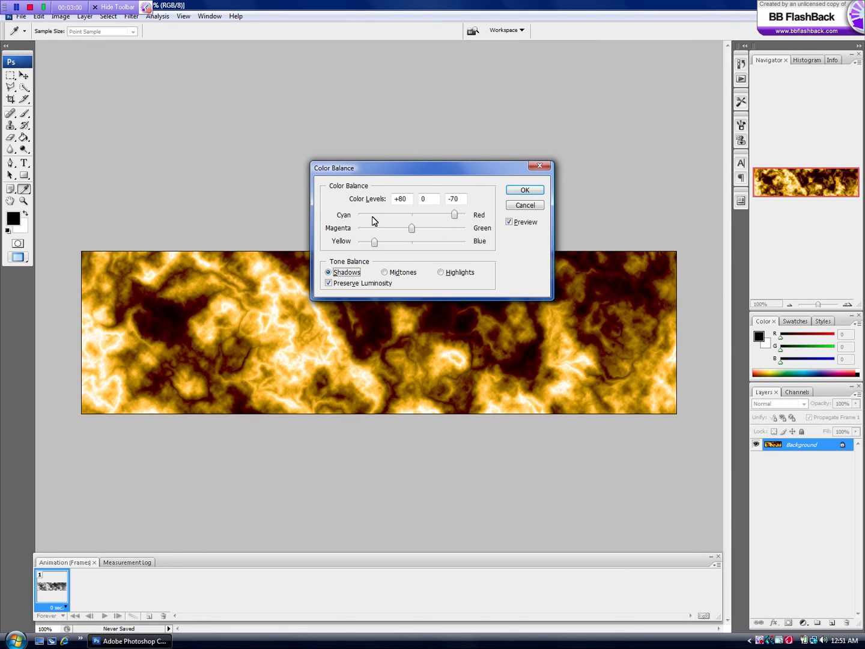
pyautogui.moveTo(367, 214); pyautogui.dragTo(465, 217)
pyautogui.click(361, 228)
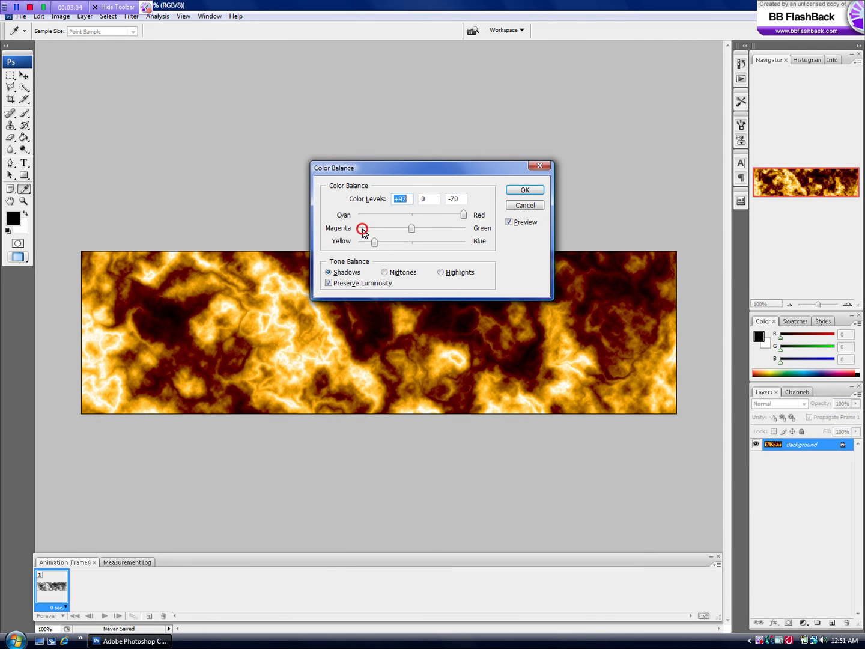
pyautogui.click(436, 228)
pyautogui.click(397, 230)
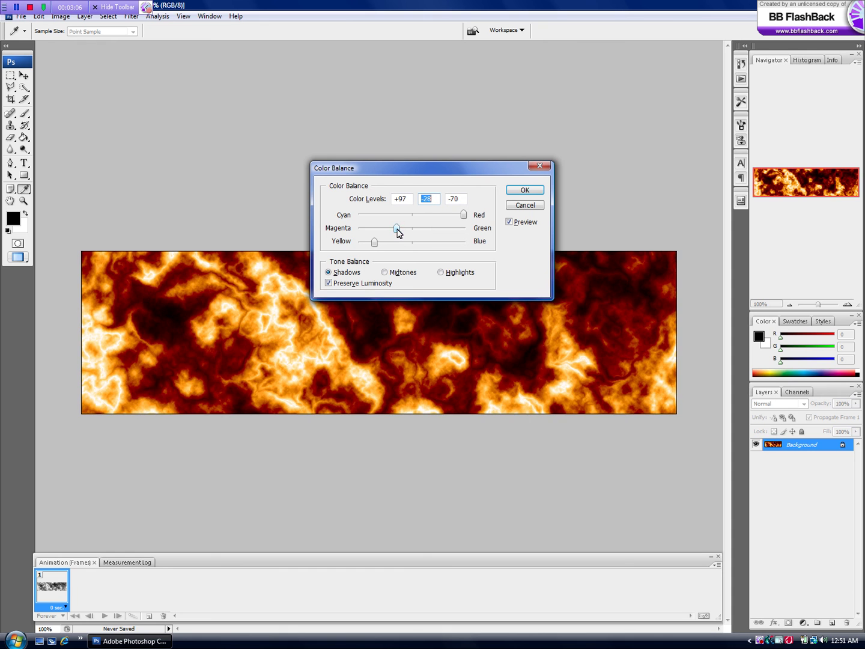
pyautogui.click(381, 229)
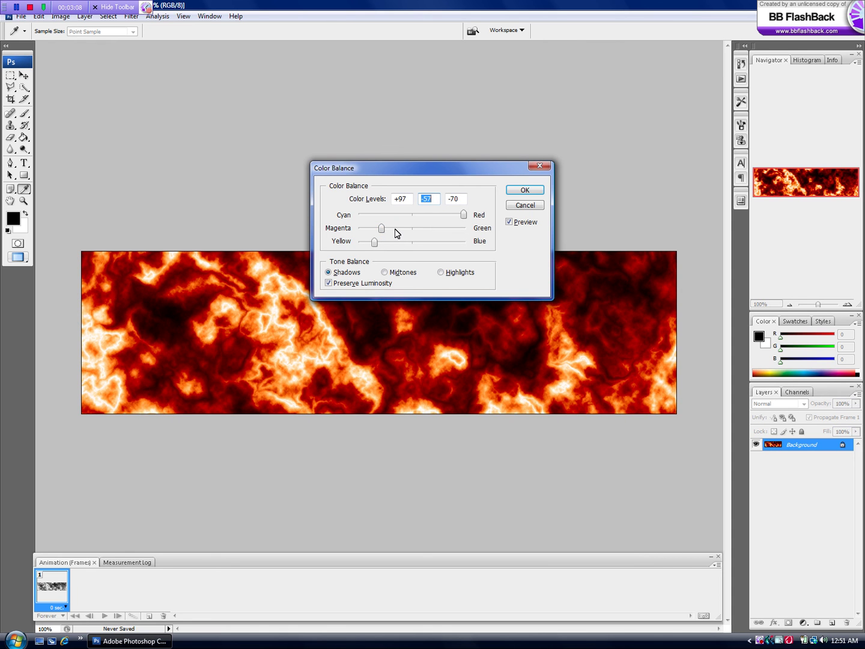
# Set the shadows' color balance to about -32 magenta–green and -82 yellow–blue, and apply the Color Balance adjustment
pyautogui.click(394, 229)
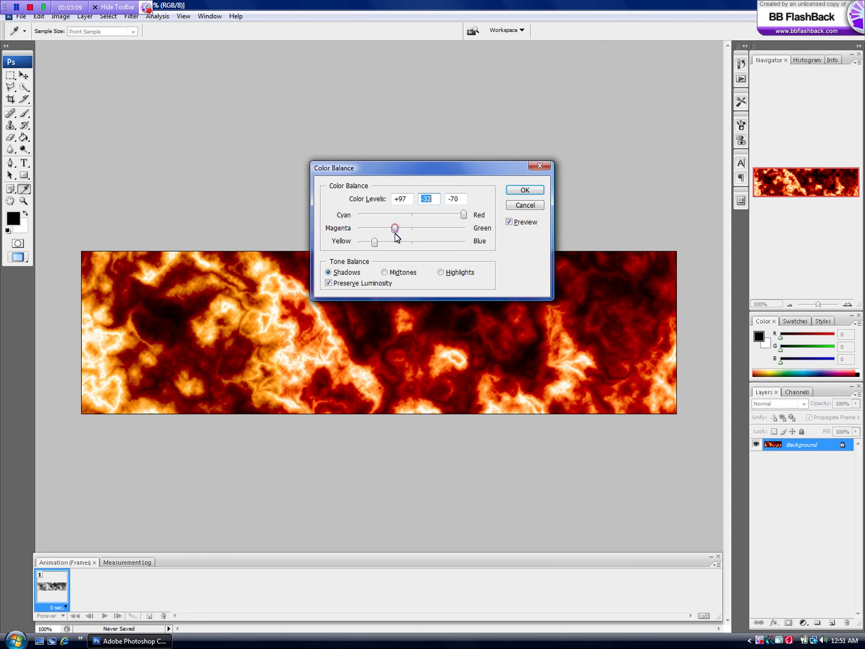
pyautogui.click(366, 242)
pyautogui.click(451, 243)
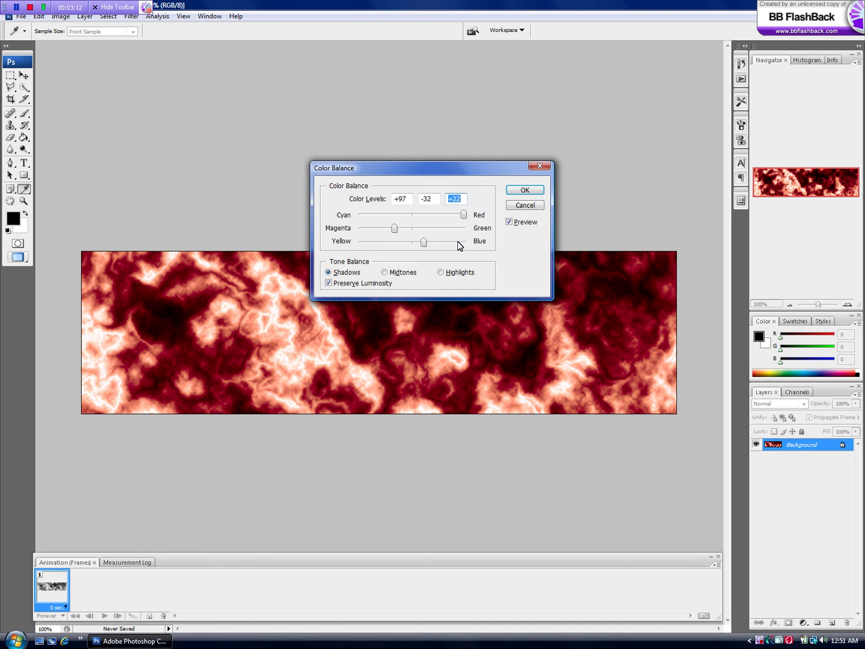
pyautogui.click(368, 242)
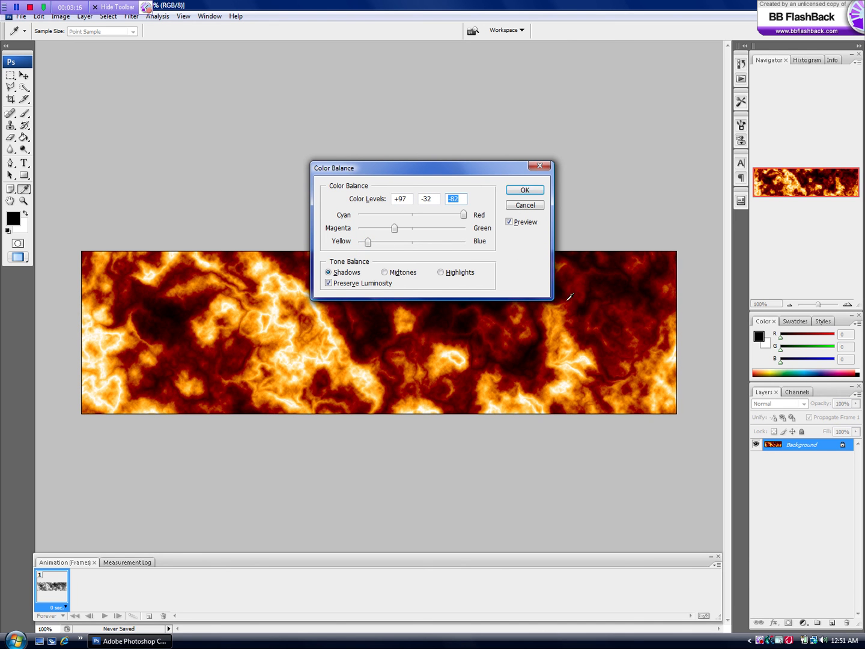
pyautogui.click(525, 191)
# Switch to the Type tool and apply the Sharpen filter twice to the fire texture on the Background layer
pyautogui.press('t')
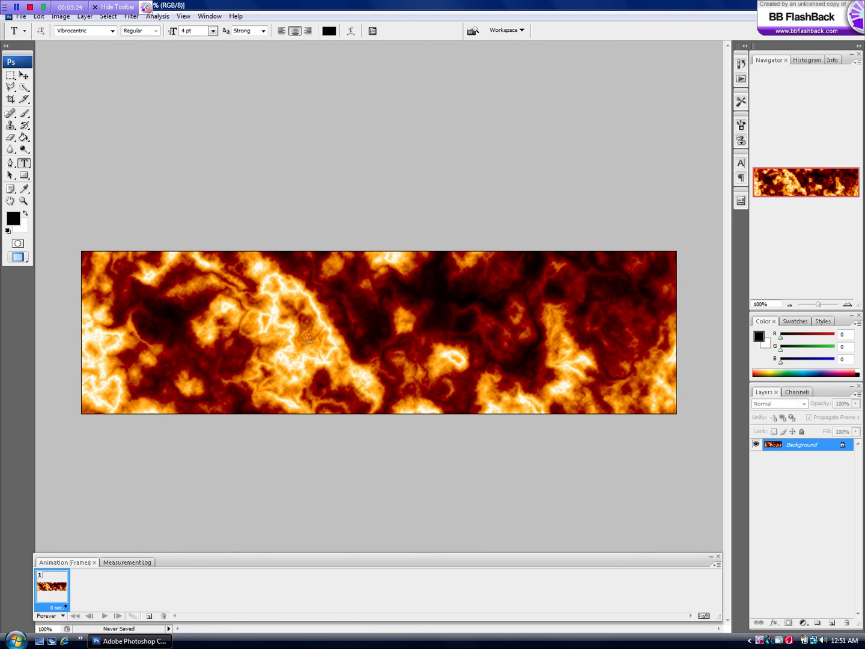
pyautogui.click(131, 17)
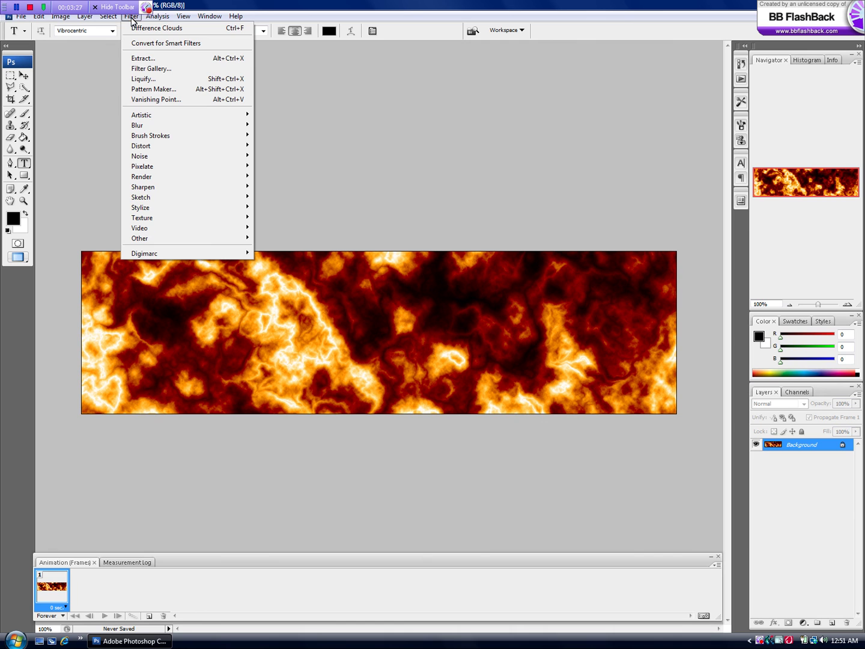
pyautogui.click(150, 188)
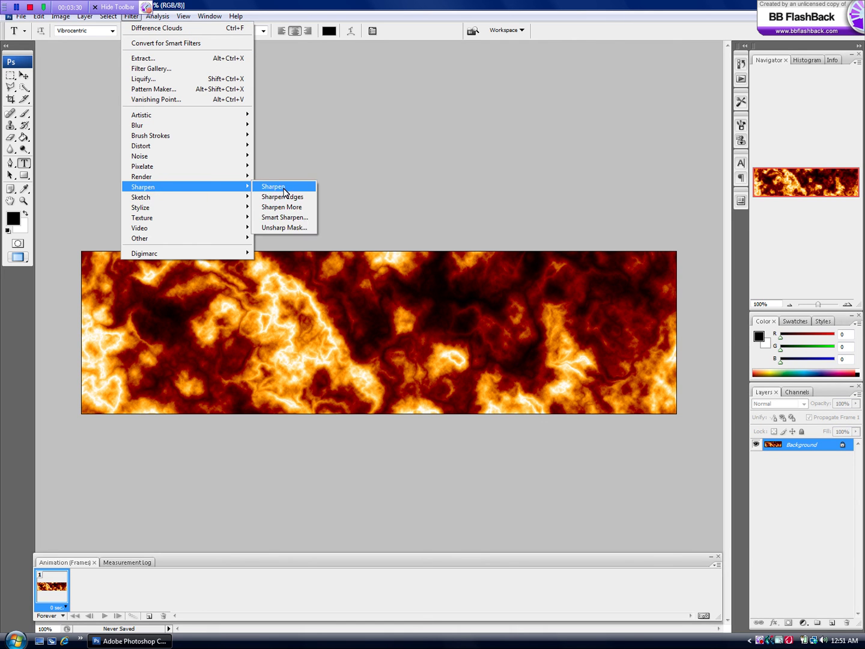
pyautogui.click(285, 187)
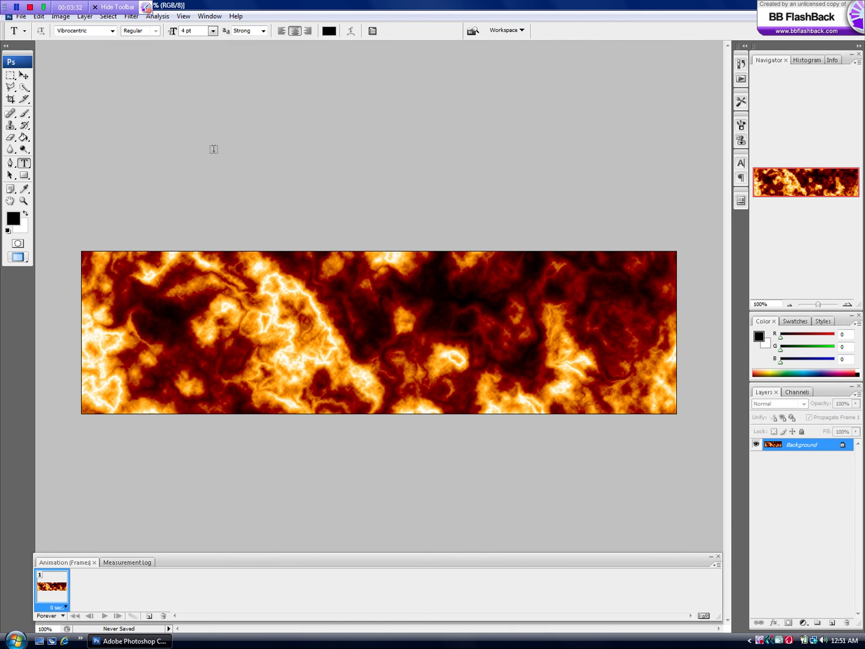
pyautogui.click(134, 17)
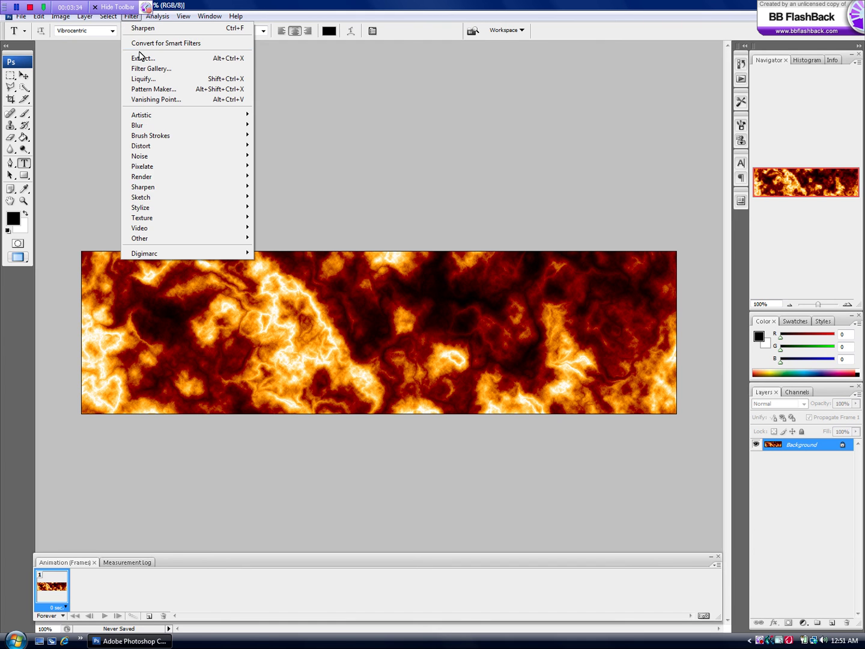
pyautogui.moveTo(170, 189)
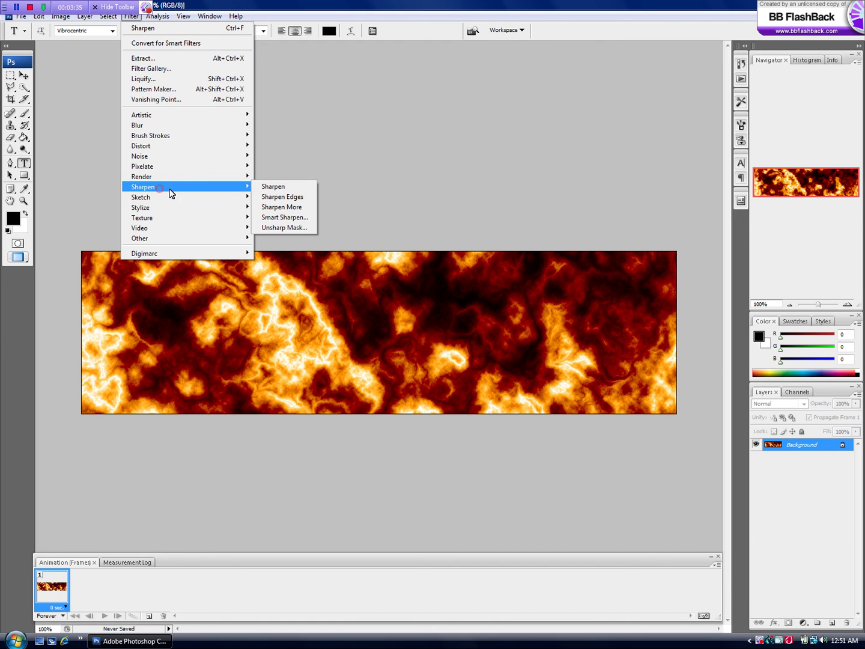
pyautogui.click(278, 188)
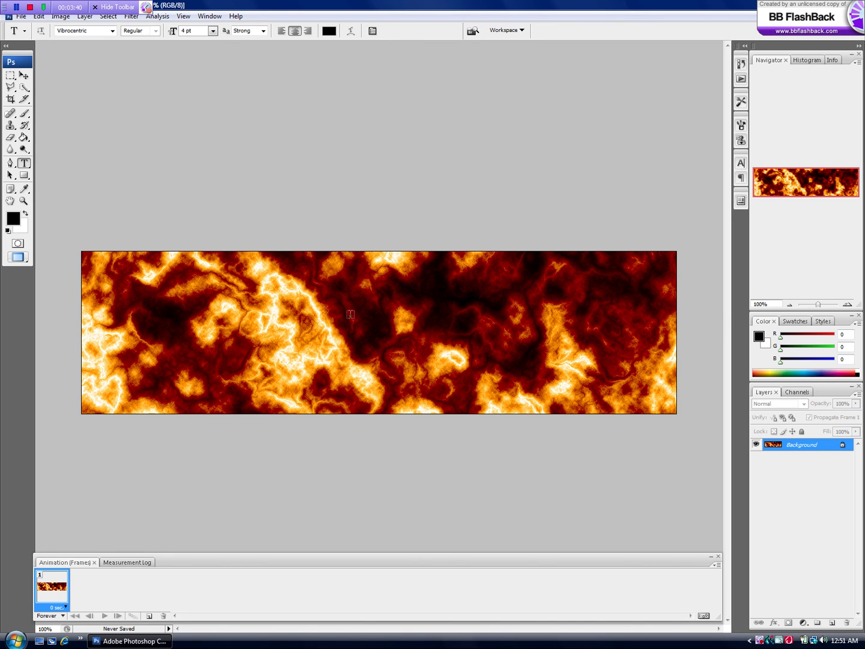
# Try a third Sharpen pass on the fire texture and step back to undo it
pyautogui.click(134, 17)
pyautogui.moveTo(166, 188)
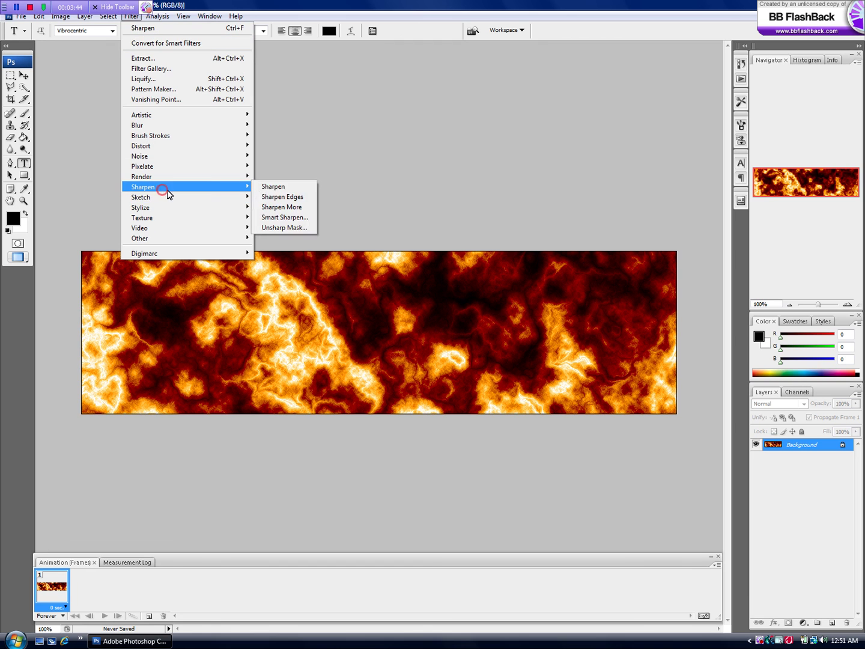
pyautogui.click(266, 188)
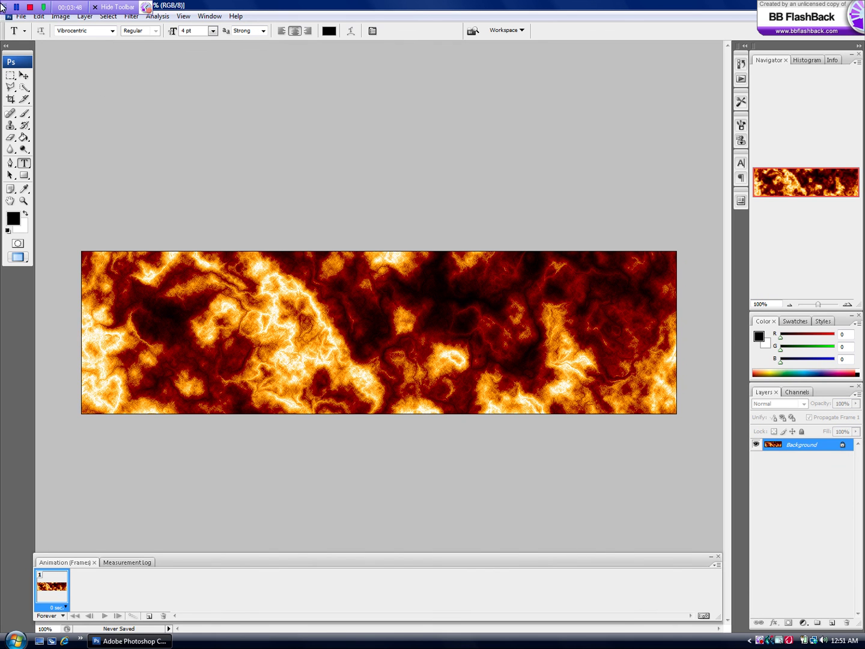
pyautogui.click(39, 16)
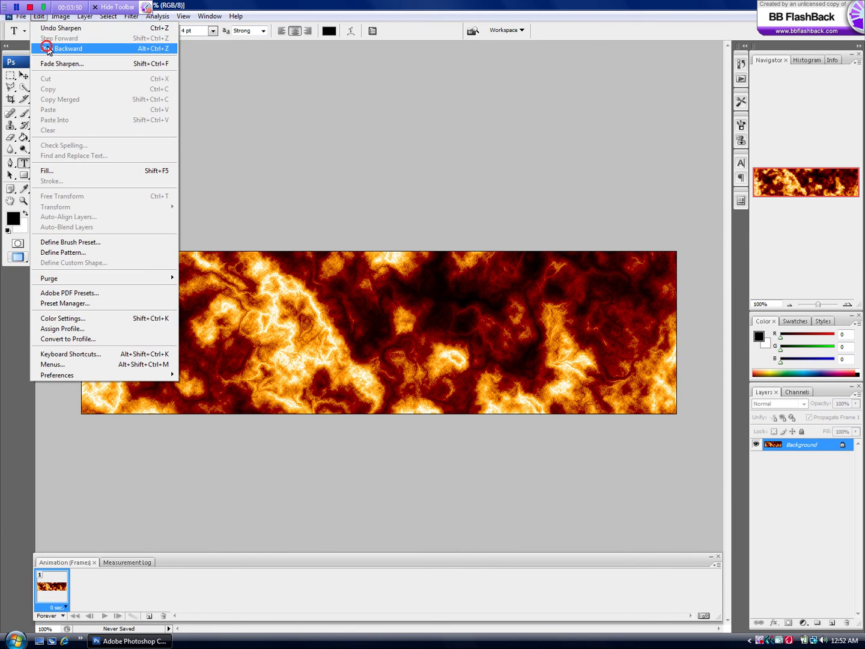
pyautogui.click(48, 49)
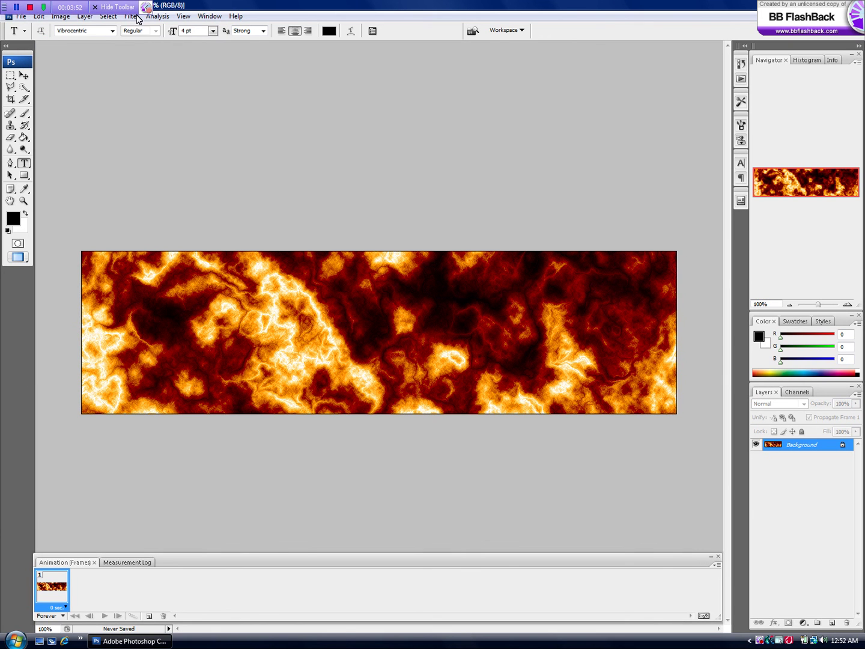
# Apply the Sharpen Edges filter to the fire texture on the Background layer
pyautogui.click(138, 18)
pyautogui.moveTo(176, 189)
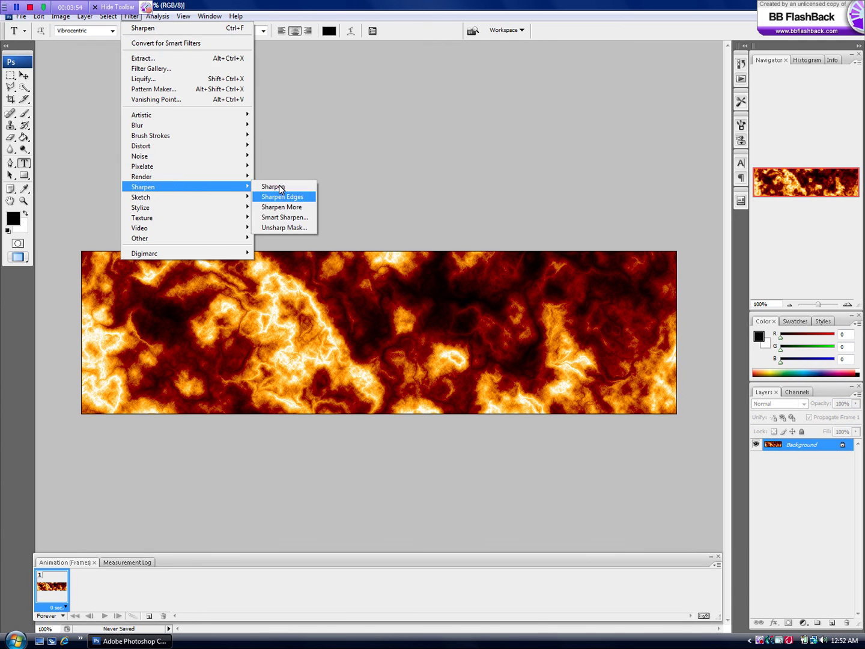
pyautogui.click(283, 197)
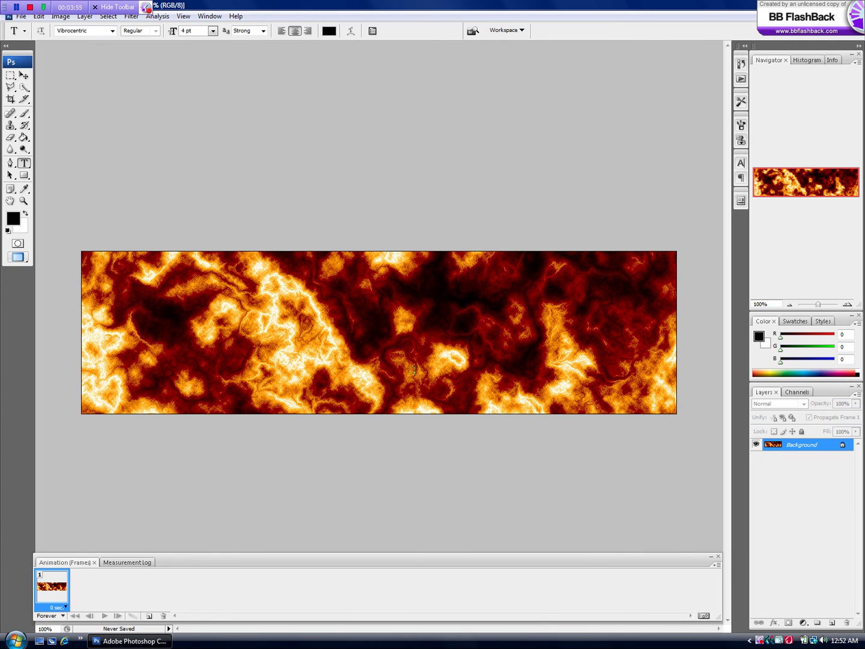